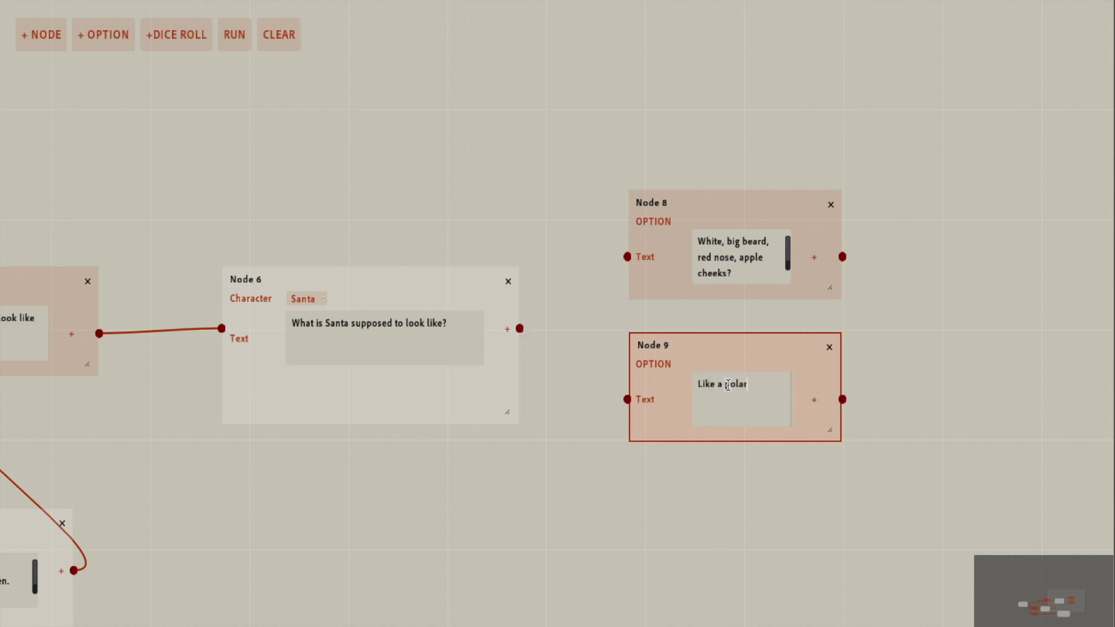
text(bear?)
Step: Add a Santa reply: 'That is just marketing, lady…' and wire Node 8 and Node 9 into it
click(41, 34)
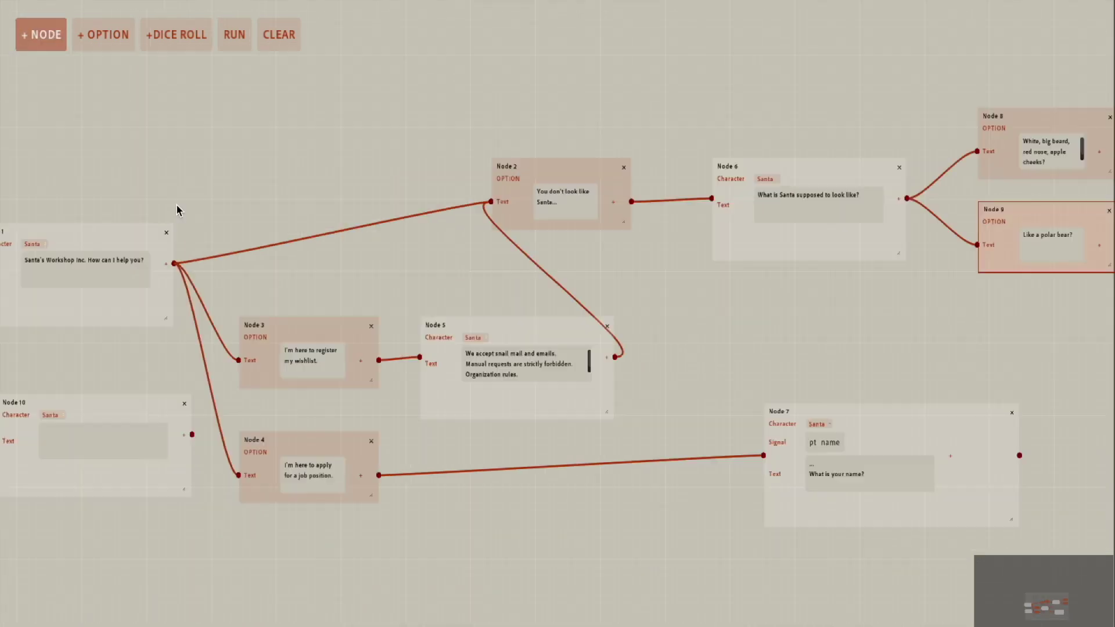
click(858, 169)
text(.. San)
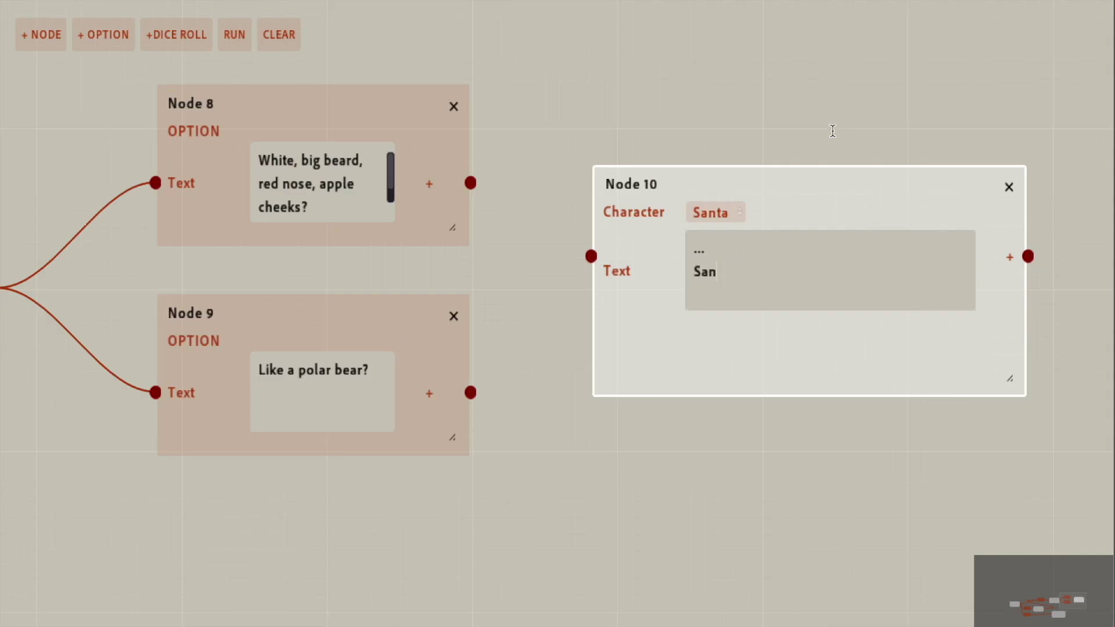
key(BackSpace)
key(BackSpace)
key(BackSpace)
text(That is just marketing, lady. Then I might be a frog. What matters is we run the workshop and do the job and punish naught)
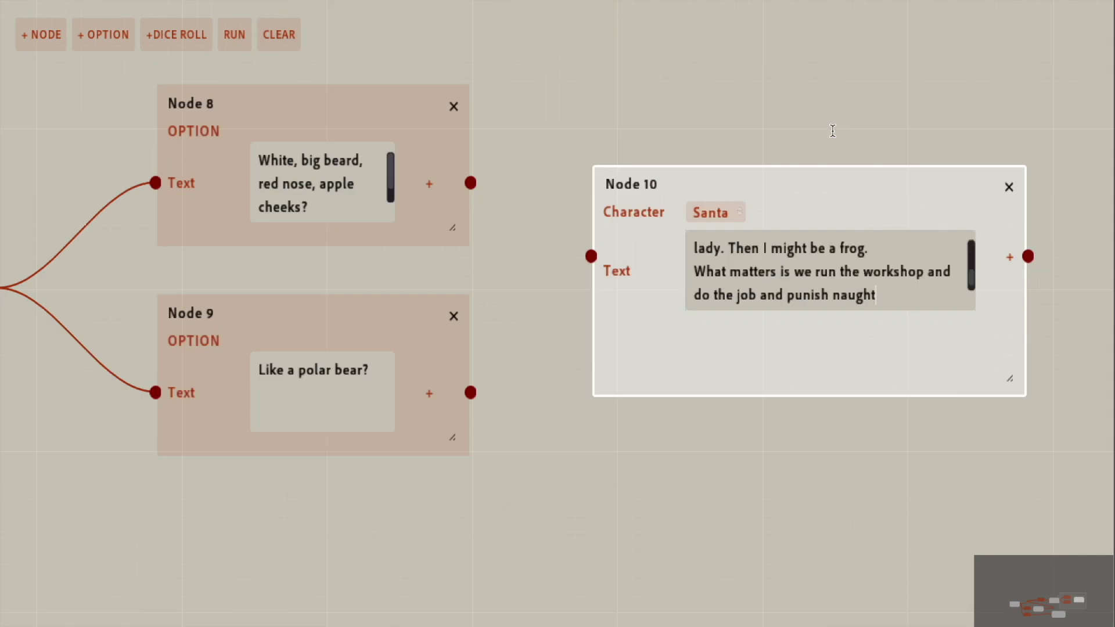
text(y kids.)
drag(470, 183, 591, 256)
drag(470, 393, 591, 256)
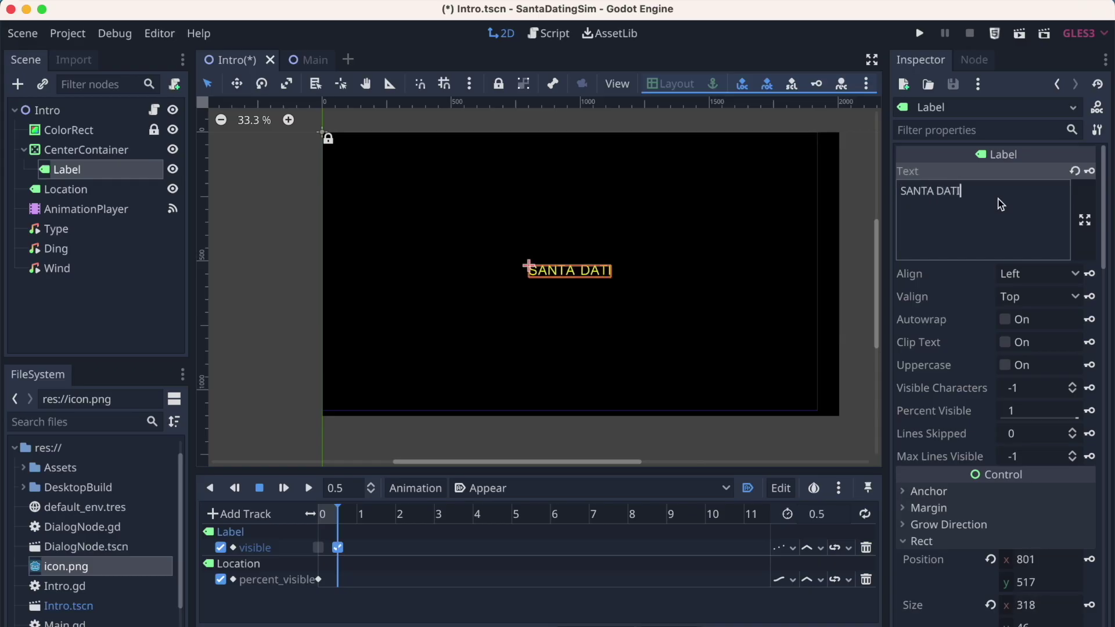
Step: Complete the intro label as 'SANTA DATING SIM', then replace it with '24 DECEMBER 2022'
text(NG SIM)
key(super+a)
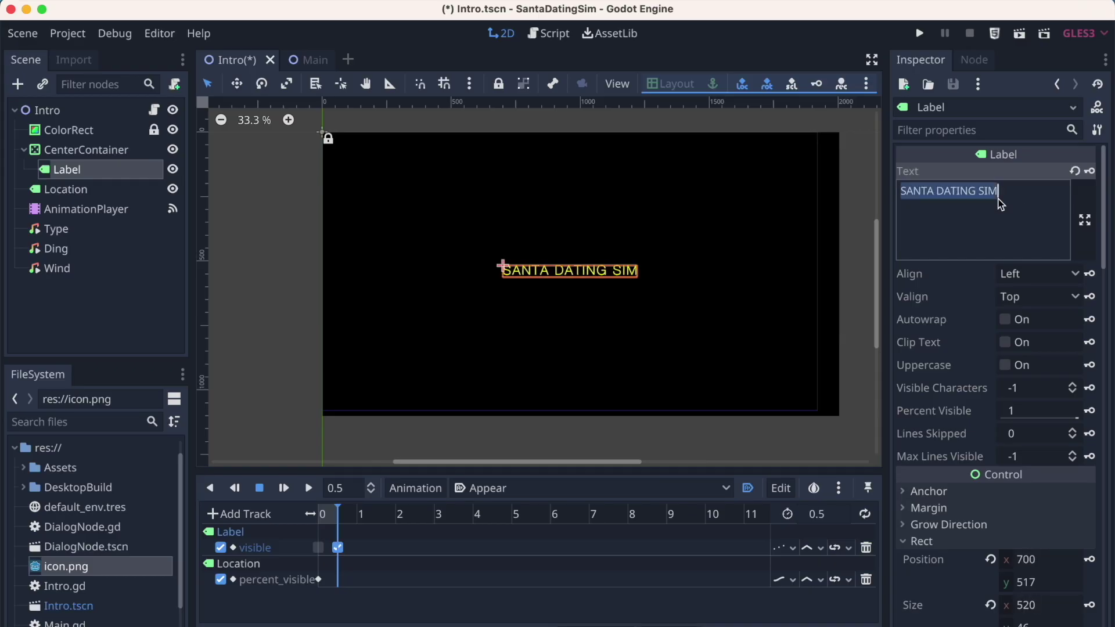
key(BackSpace)
text(24 DECEMBER 2)
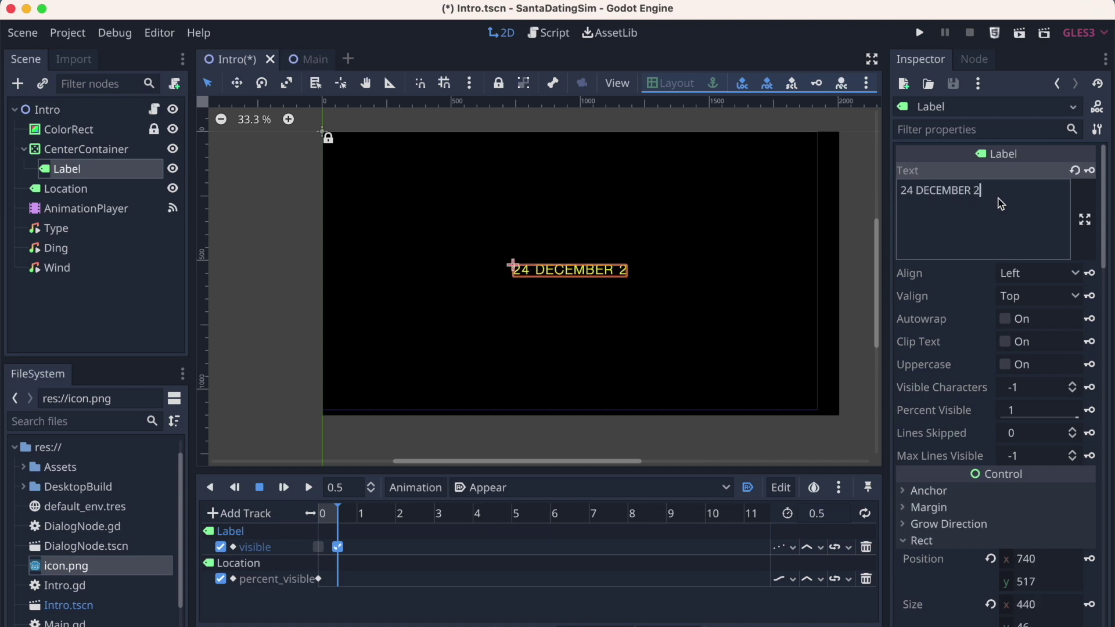
text(022)
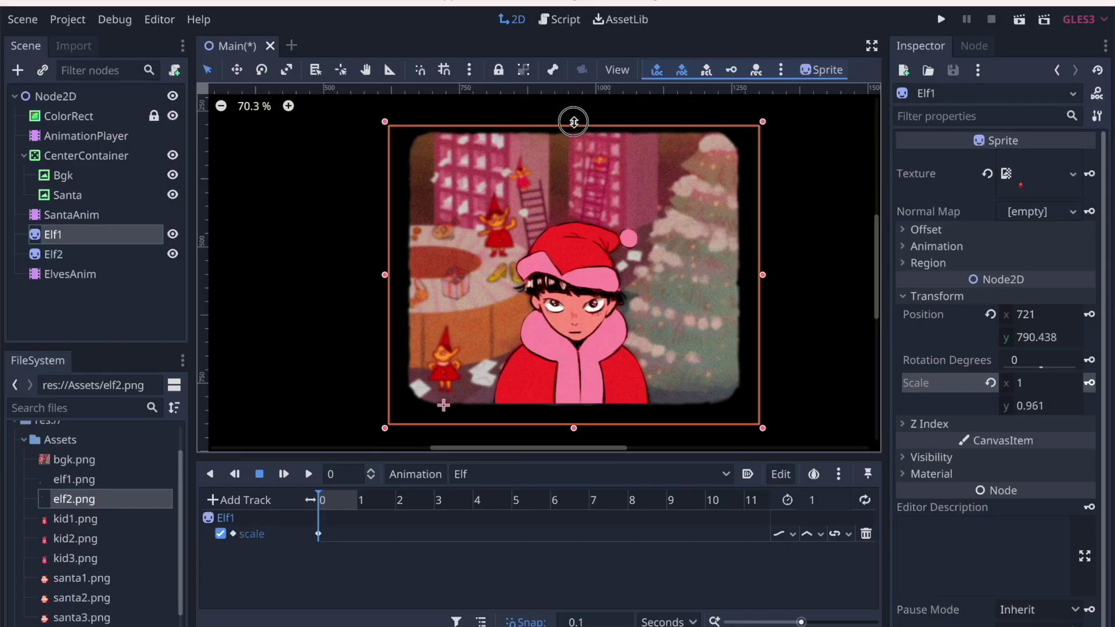
Step: Undo the last height change, then squash Elf1 from its top edge at 0.9 s, pivot at its feet
key(ctrl+z)
drag(329, 500, 353, 501)
drag(574, 110, 573, 128)
key(v)
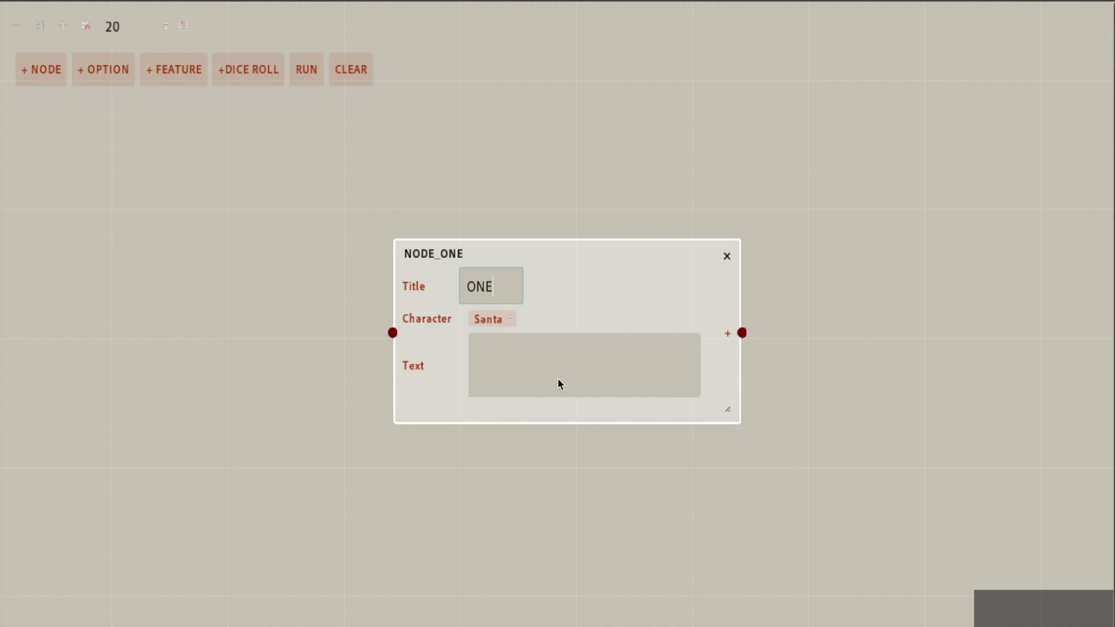
Step: Give the Santa node the text 'Hello!' and a line asset named say_hi
click(561, 384)
text(Hello)
text(!)
click(732, 343)
click(767, 332)
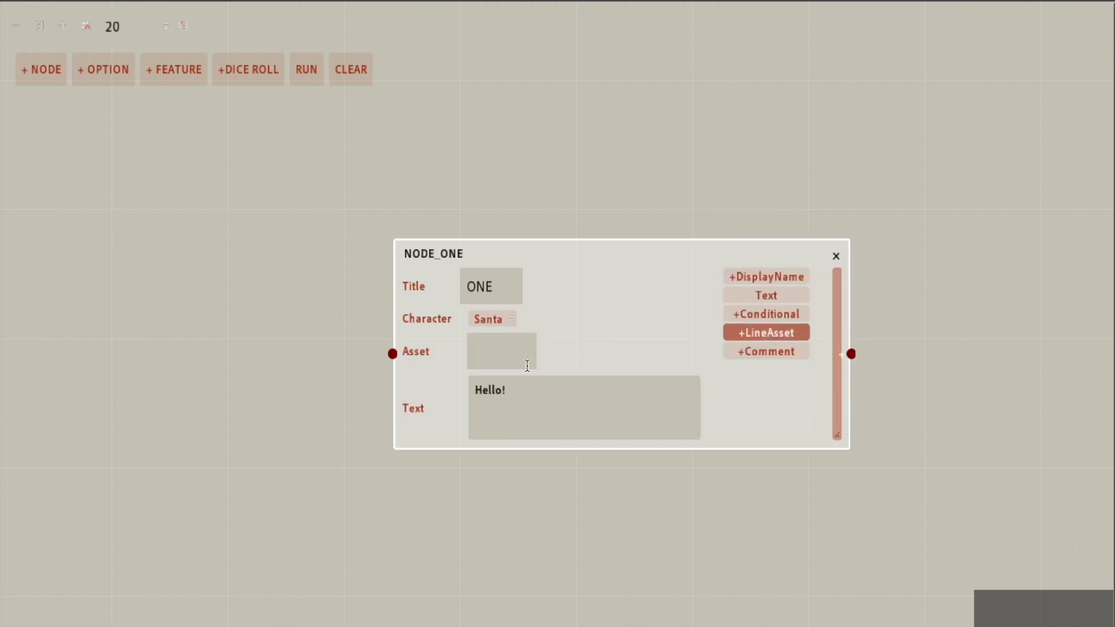
click(532, 351)
text(say_hi)
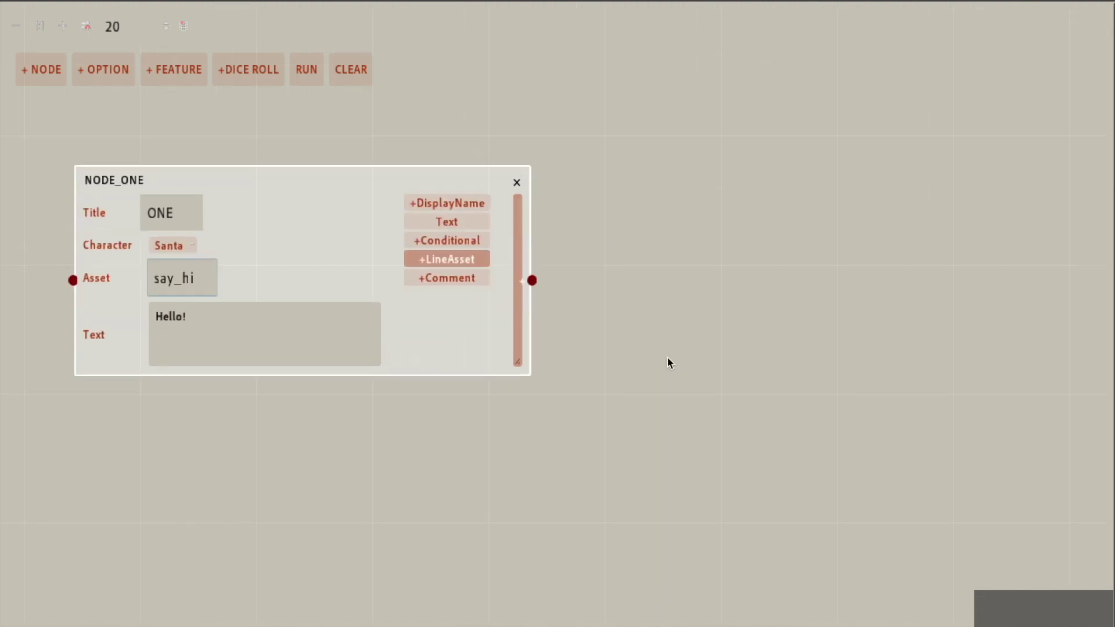
Step: Add a SIGNAL feature node emitting signal 'wav' and connect NODE_ONE to it
click(162, 74)
click(643, 301)
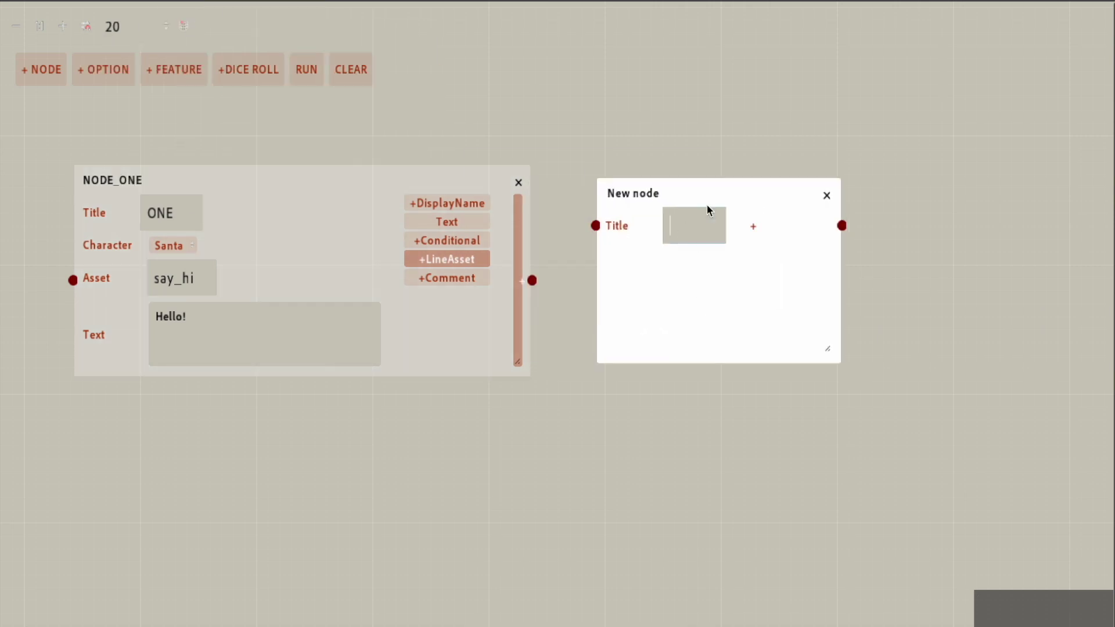
text(SIGNAL)
click(753, 227)
click(799, 271)
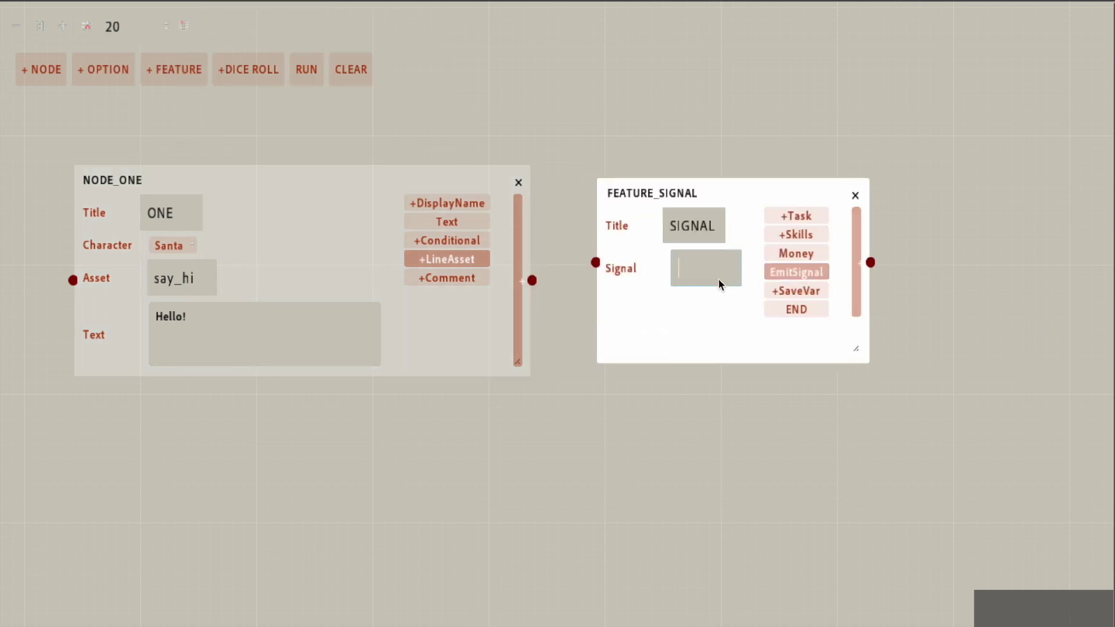
text(wav)
drag(529, 285, 595, 263)
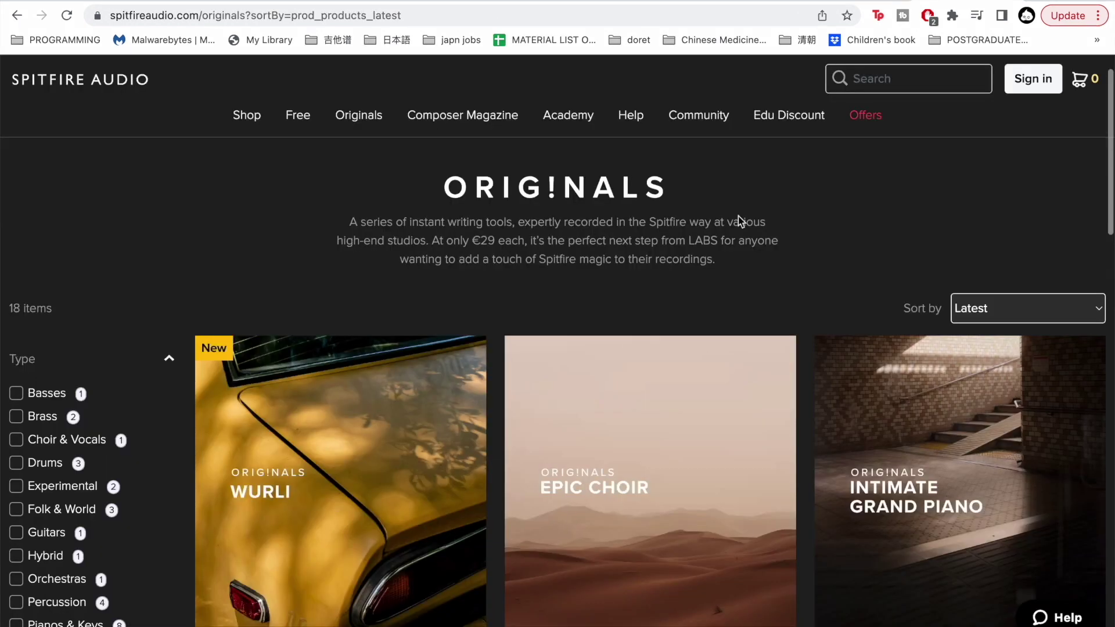
Step: Scroll down Spitfire Audio's Originals grid to browse the €29 libraries and their demos
scroll(926, 231, down, 2)
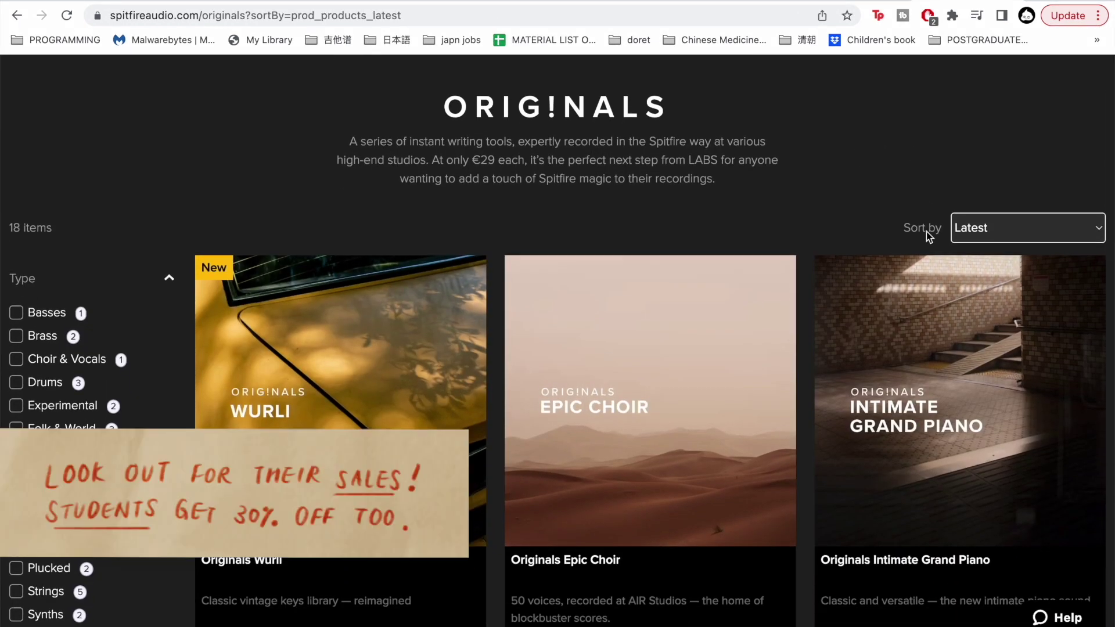
scroll(926, 232, down, 3)
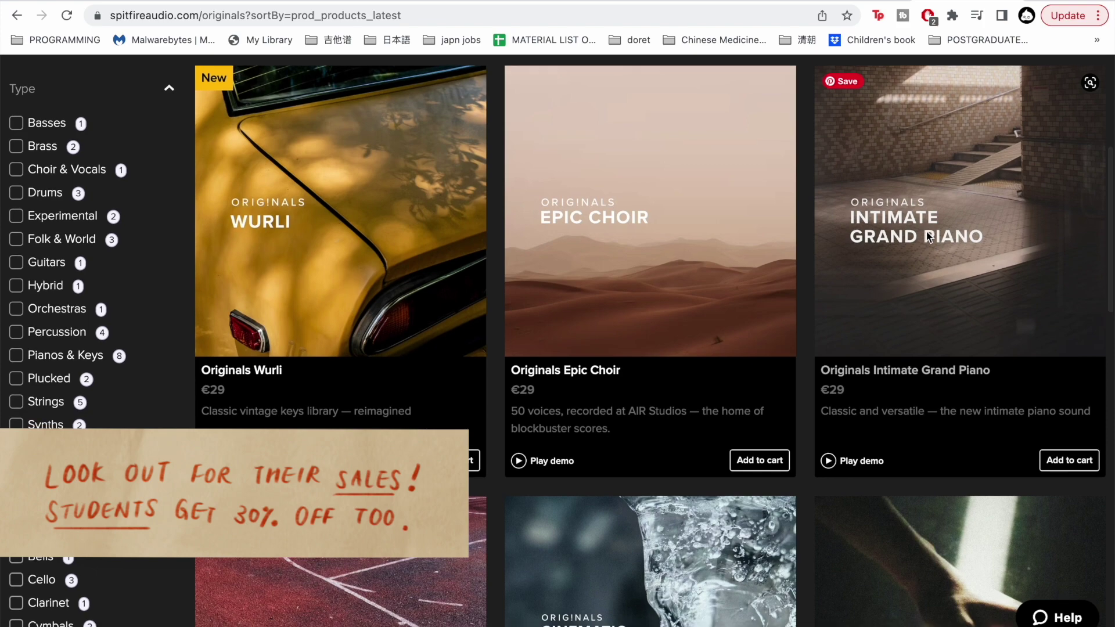
scroll(928, 237, down, 2)
scroll(927, 237, down, 3)
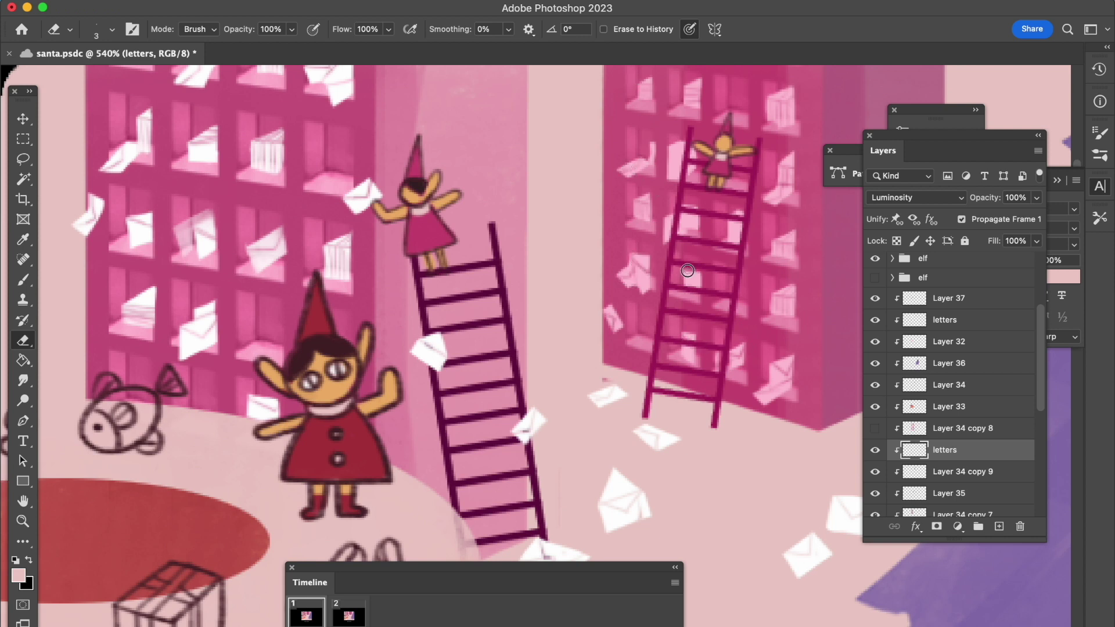
scroll(687, 269, right, 3)
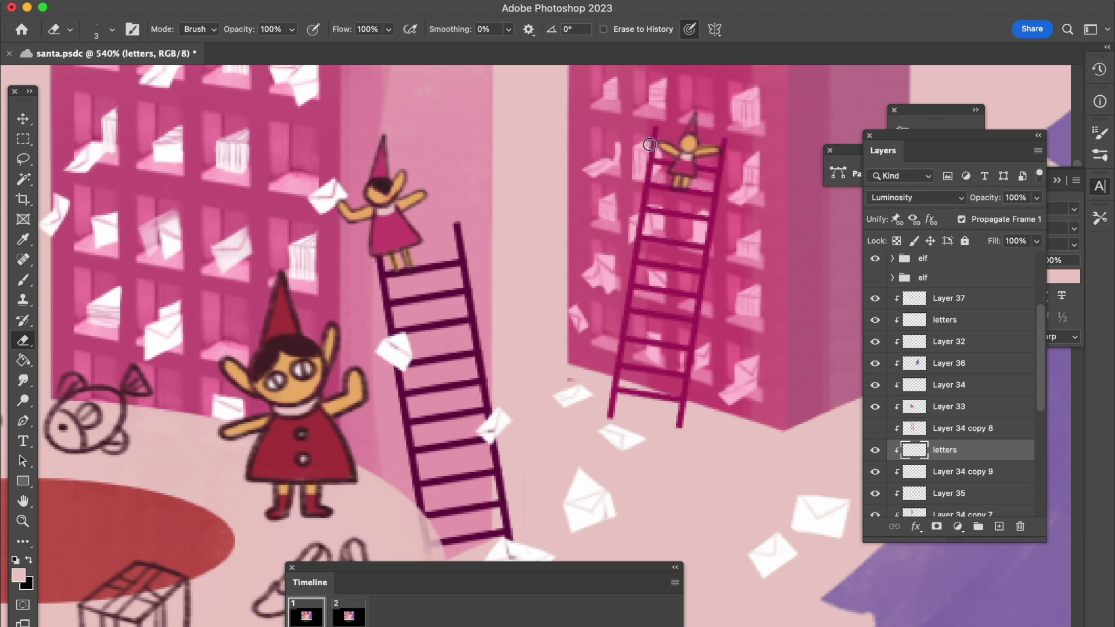
alt+scroll(649, 144, down, 5)
alt+scroll(684, 154, down, 1)
alt+scroll(684, 153, up, 1)
alt+scroll(697, 152, up, 2)
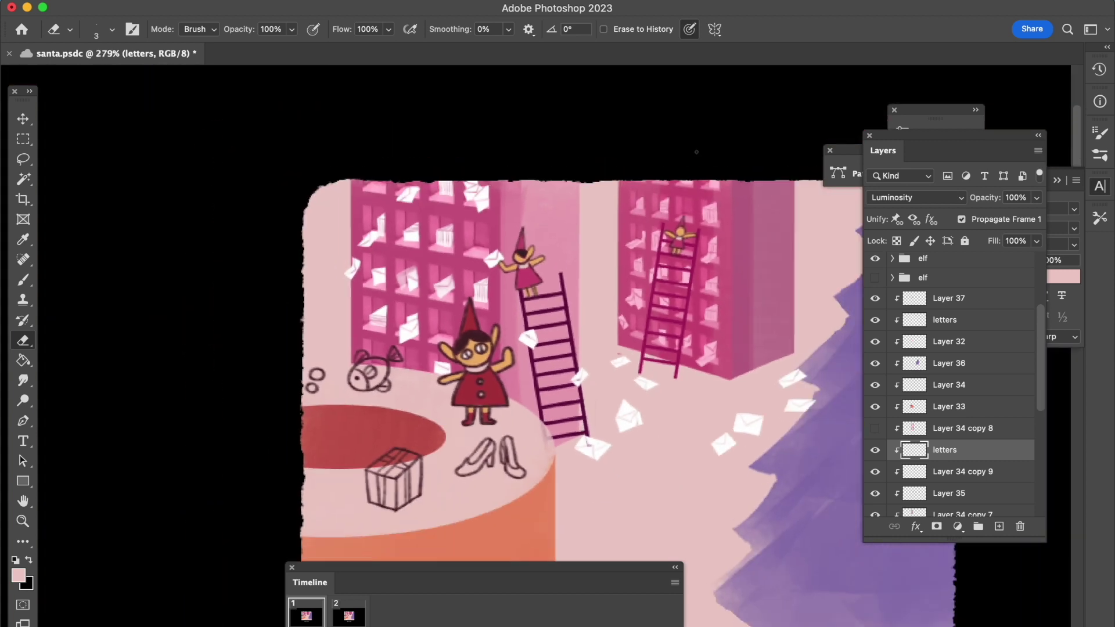
scroll(696, 152, down, 3)
scroll(686, 162, down, 2)
alt+scroll(673, 174, down, 3)
alt+scroll(659, 184, up, 3)
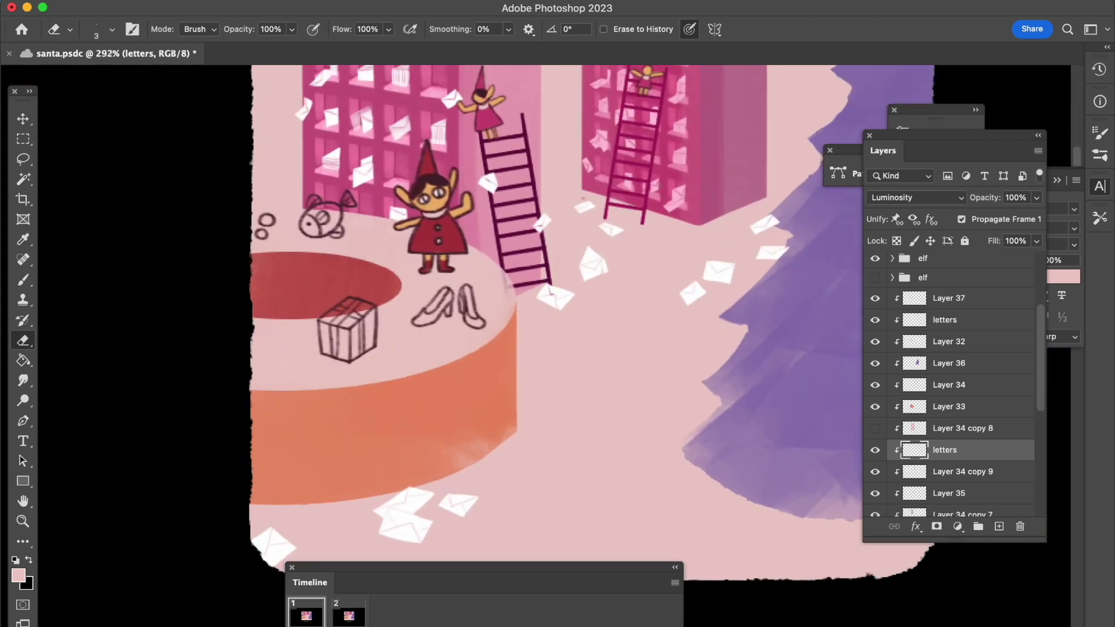